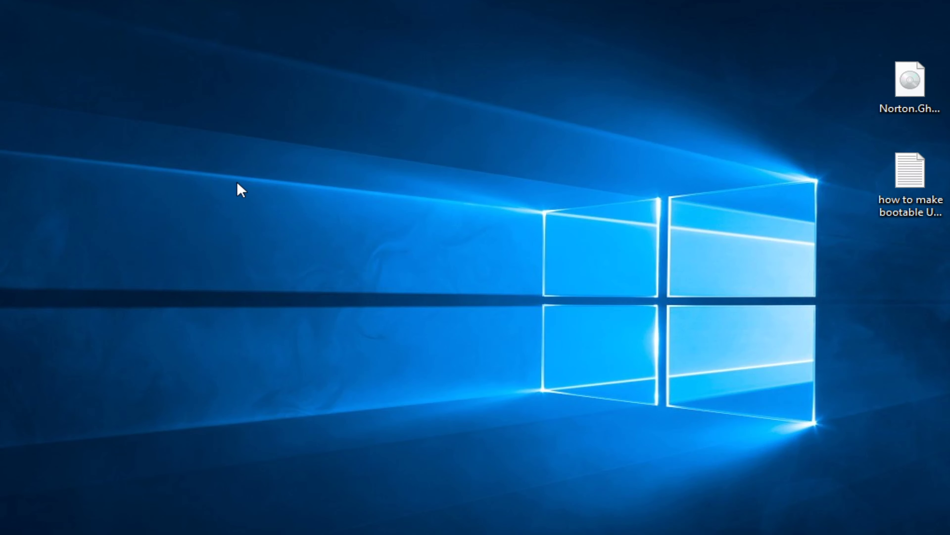
- Open the how-to text file and highlight its requirements: computer, Norton Ghost ISO, USB, easy2boot
{"action": "double_click", "coordinate": [907, 168]}
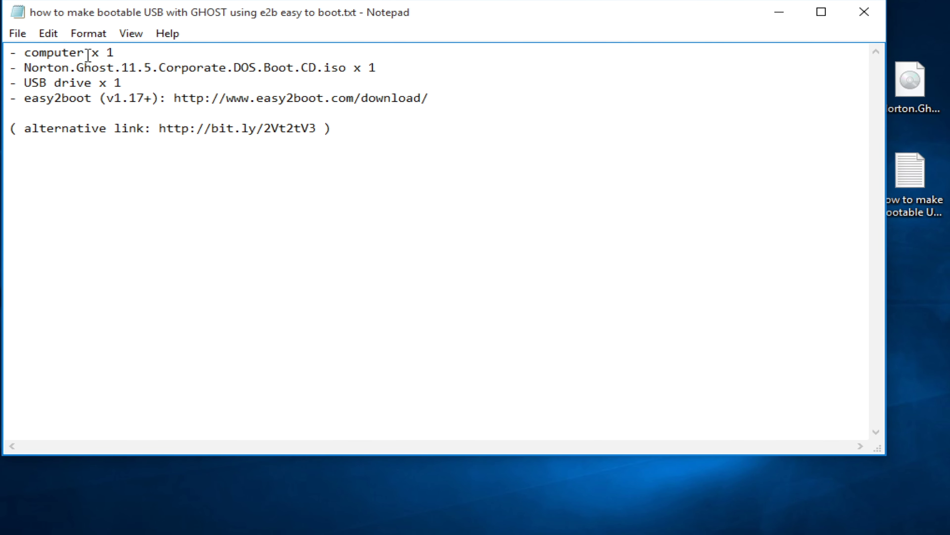
{"action": "double_click", "coordinate": [67, 53]}
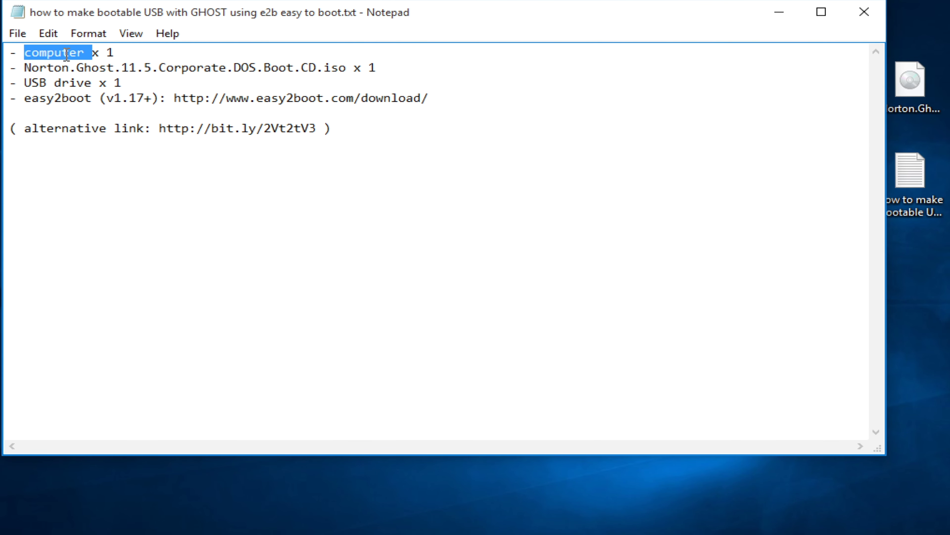
{"action": "double_click", "coordinate": [63, 68]}
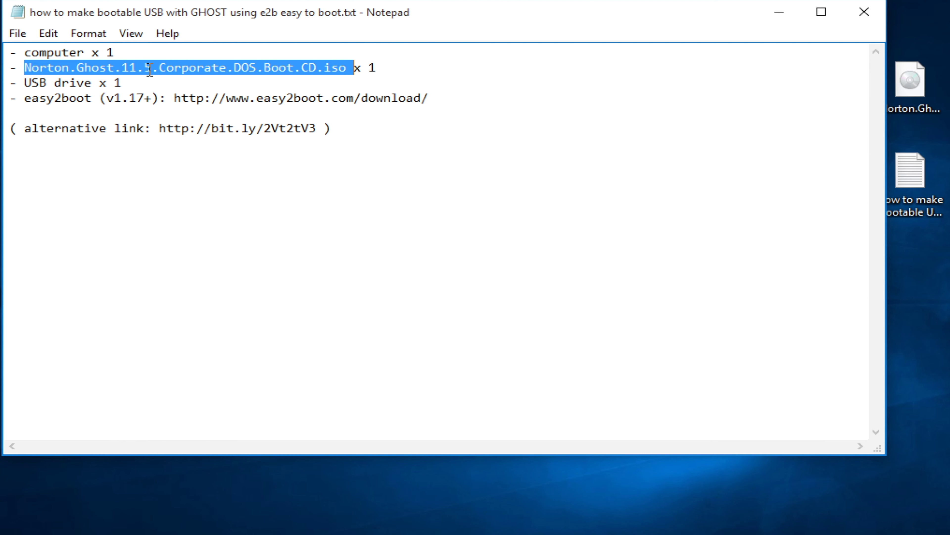
{"action": "double_click", "coordinate": [39, 83]}
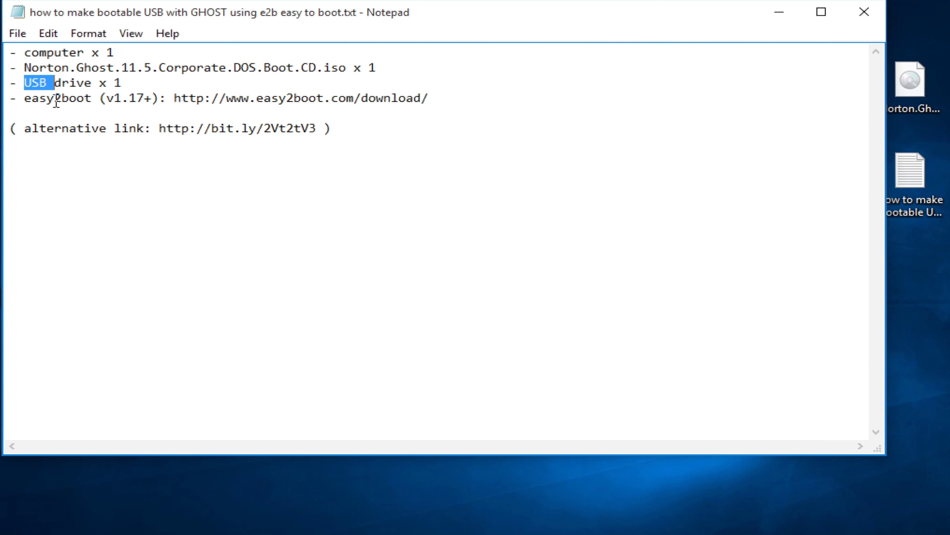
{"action": "double_click", "coordinate": [56, 99]}
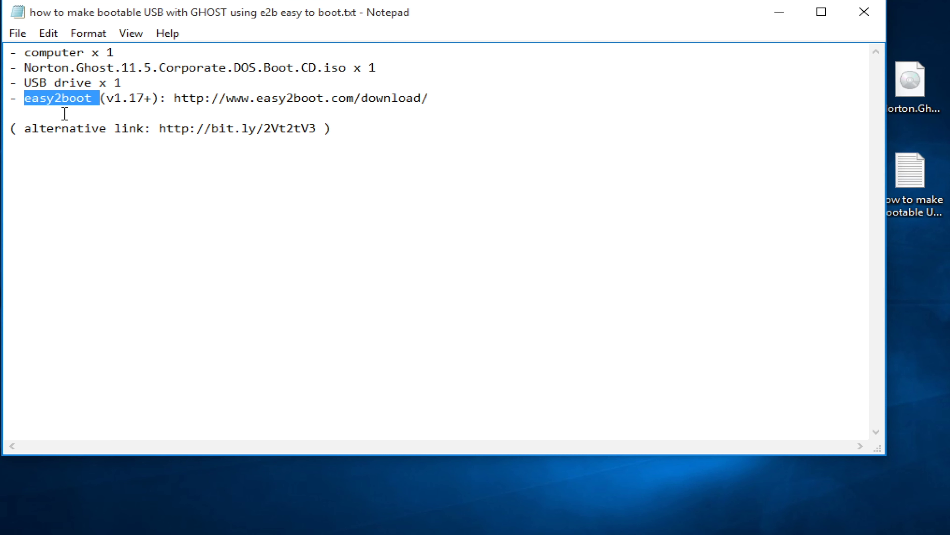
- Highlight the alternative download link and the Norton Ghost ISO name, then select the ISO on the desktop
{"action": "double_click", "coordinate": [227, 132]}
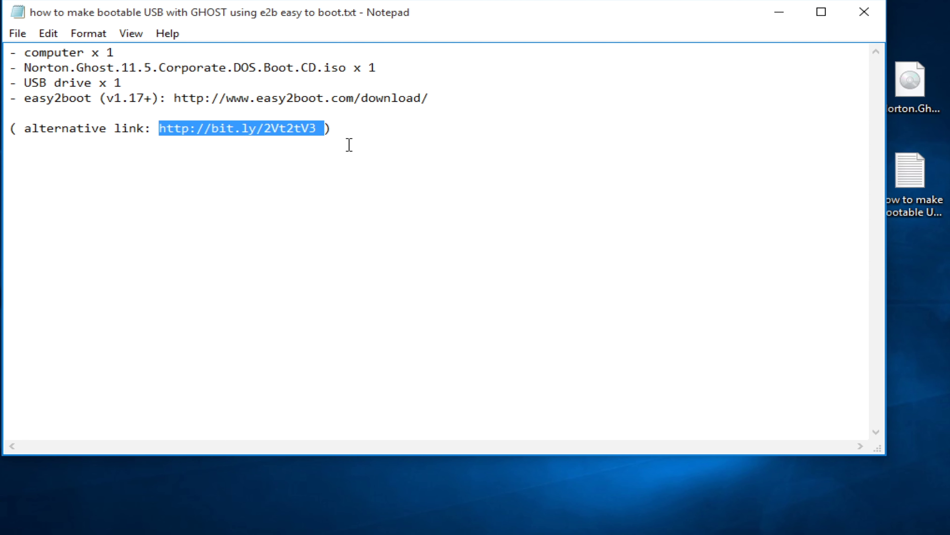
{"action": "double_click", "coordinate": [279, 66]}
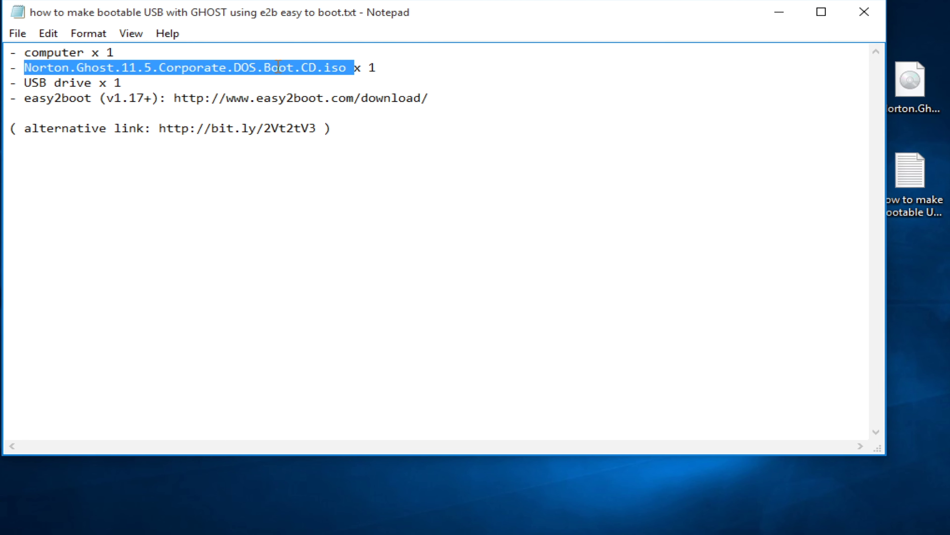
{"action": "left_click", "coordinate": [905, 84]}
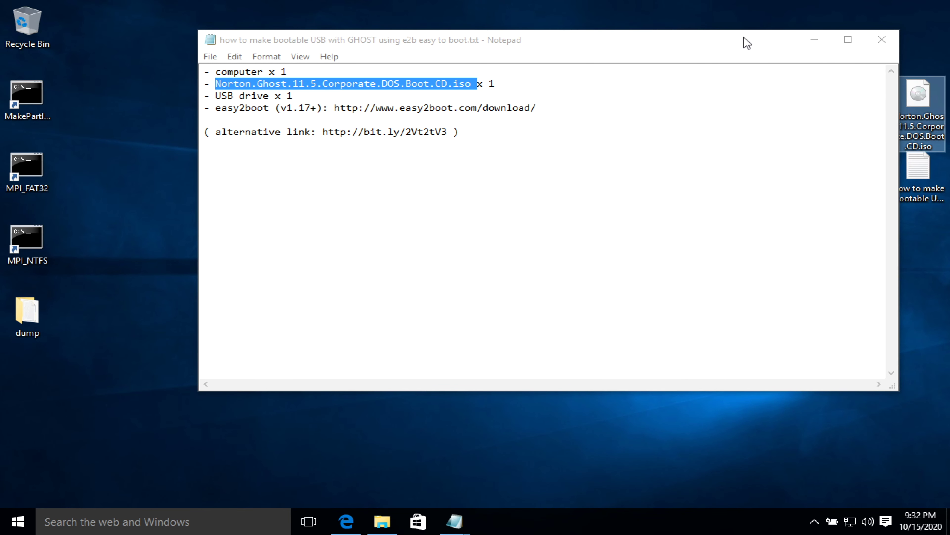
- Show the E2B (F:) drive root in File Explorer, then bring the Easy2Boot blog forward
{"action": "left_click", "coordinate": [389, 524]}
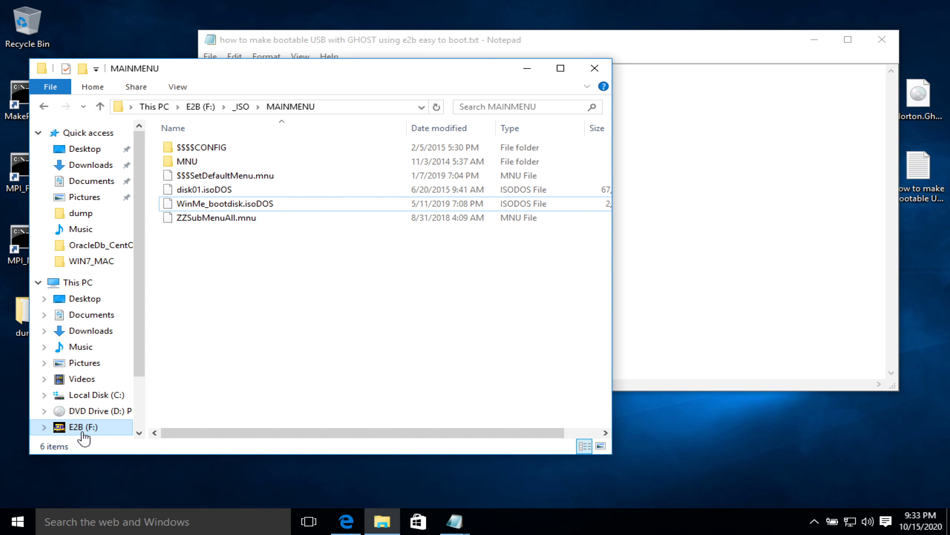
{"action": "left_click", "coordinate": [84, 430]}
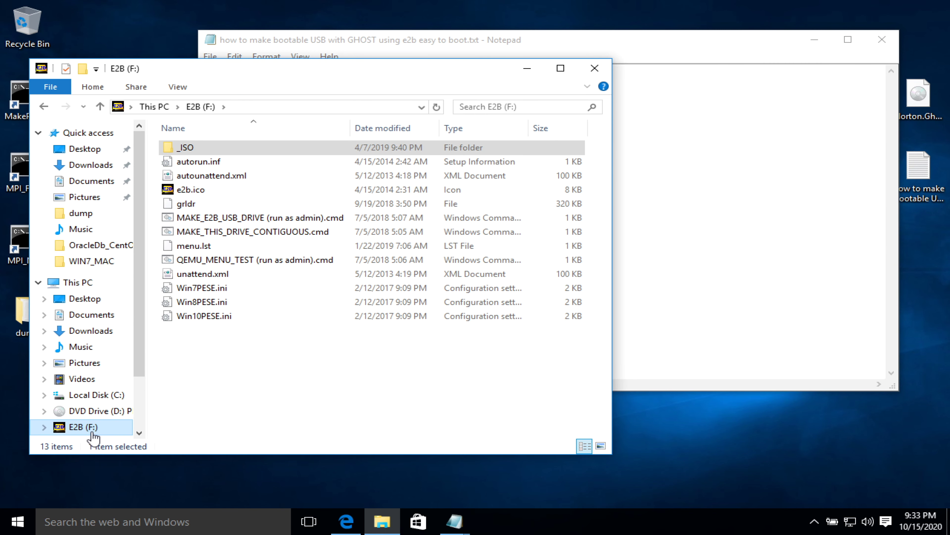
{"action": "left_click", "coordinate": [346, 521]}
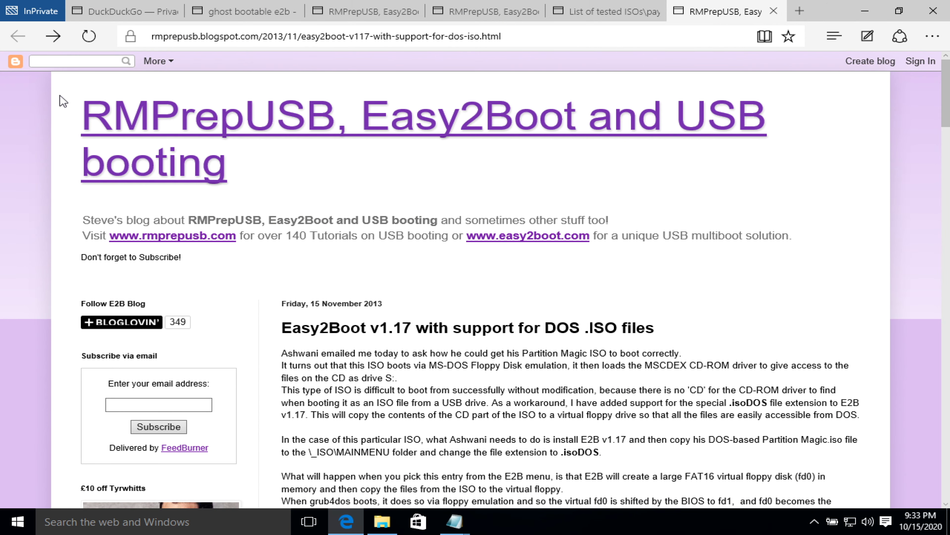
- Highlight the blog title, the \_ISO\MAINMENU path and the .isoDOS instruction, then minimize Edge
{"action": "left_click_drag", "start_coordinate": [59, 95], "coordinate": [236, 168]}
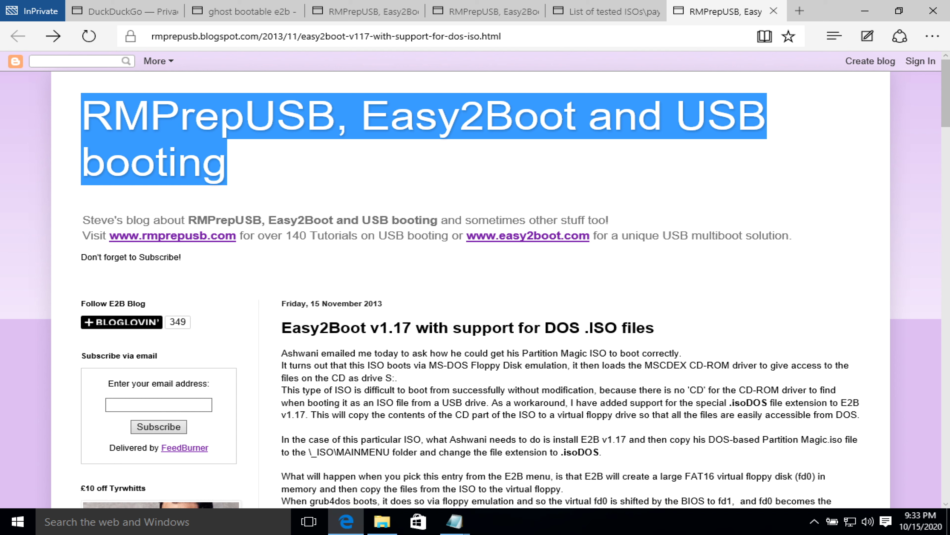
{"action": "left_click_drag", "start_coordinate": [316, 452], "coordinate": [601, 455]}
{"action": "left_click", "coordinate": [432, 457]}
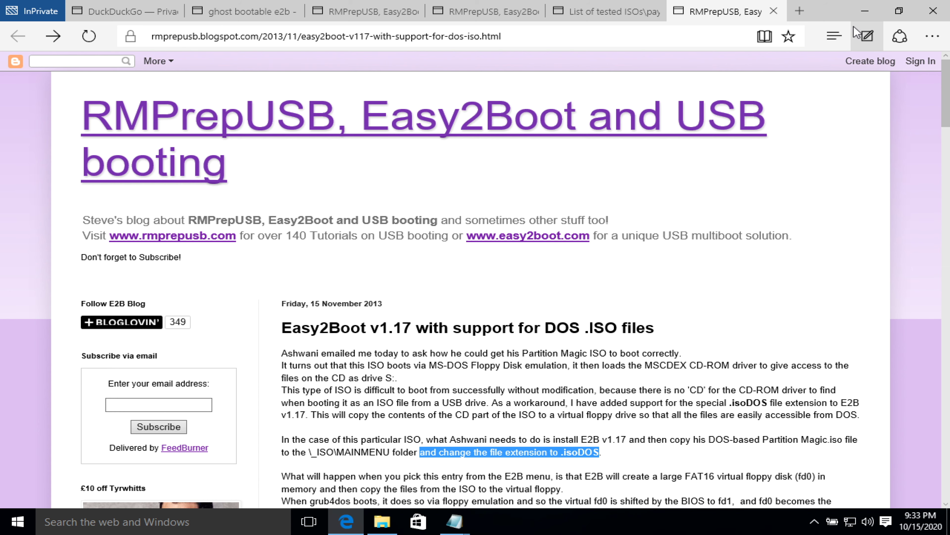
{"action": "left_click", "coordinate": [864, 11]}
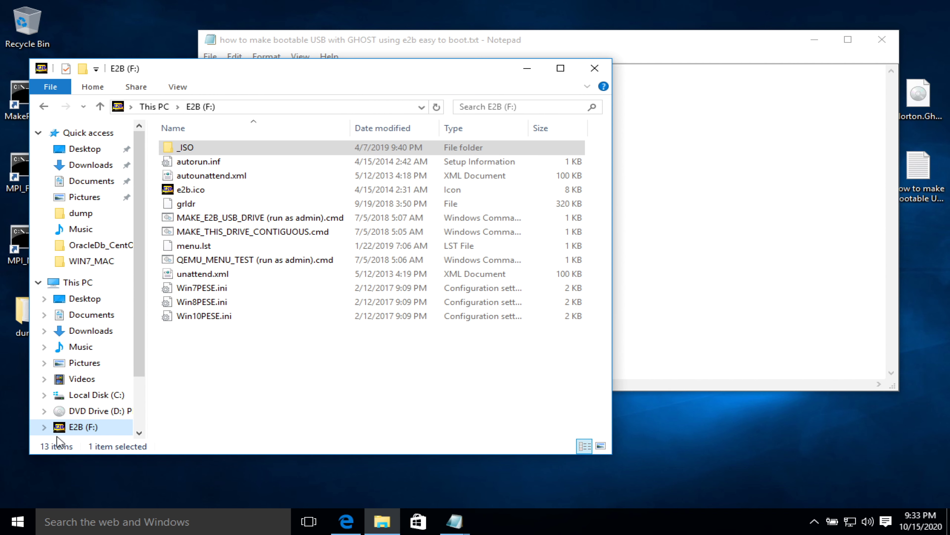
- Open E2B (F:)\_ISO\MAINMENU and copy the Norton Ghost ISO from the desktop into it
{"action": "double_click", "coordinate": [62, 426]}
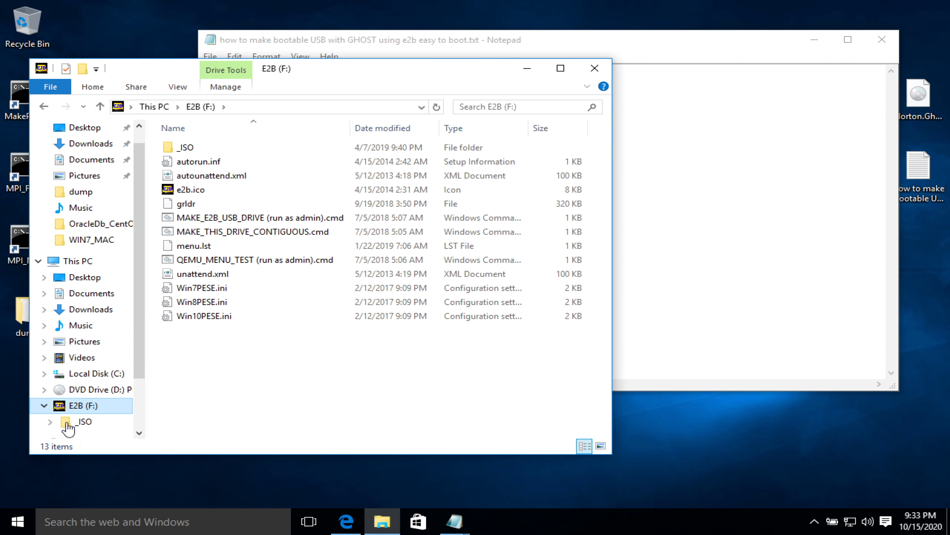
{"action": "left_click", "coordinate": [184, 153]}
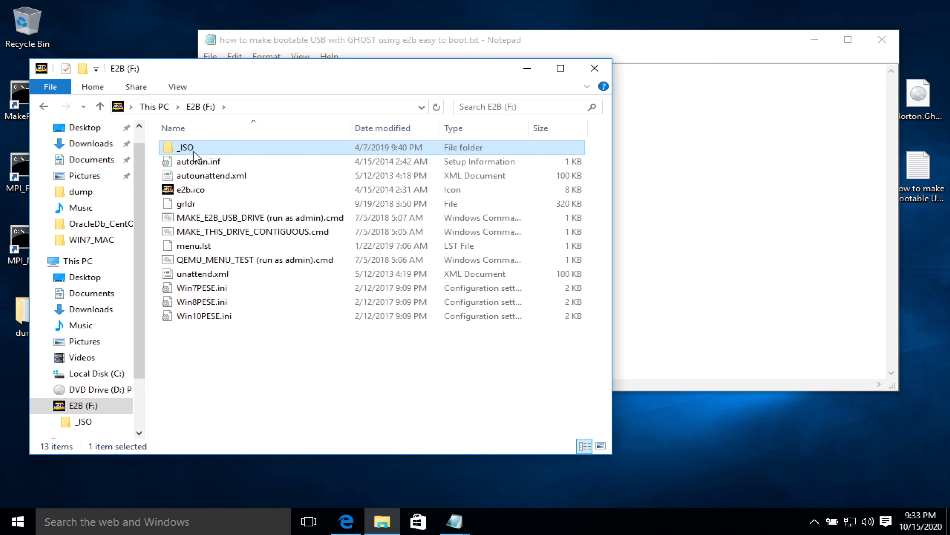
{"action": "double_click", "coordinate": [191, 150]}
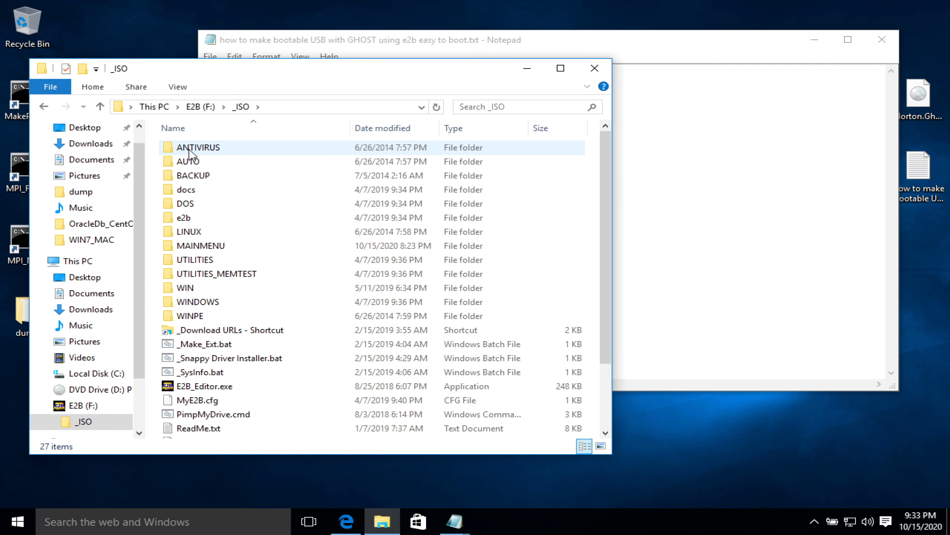
{"action": "left_click", "coordinate": [200, 249]}
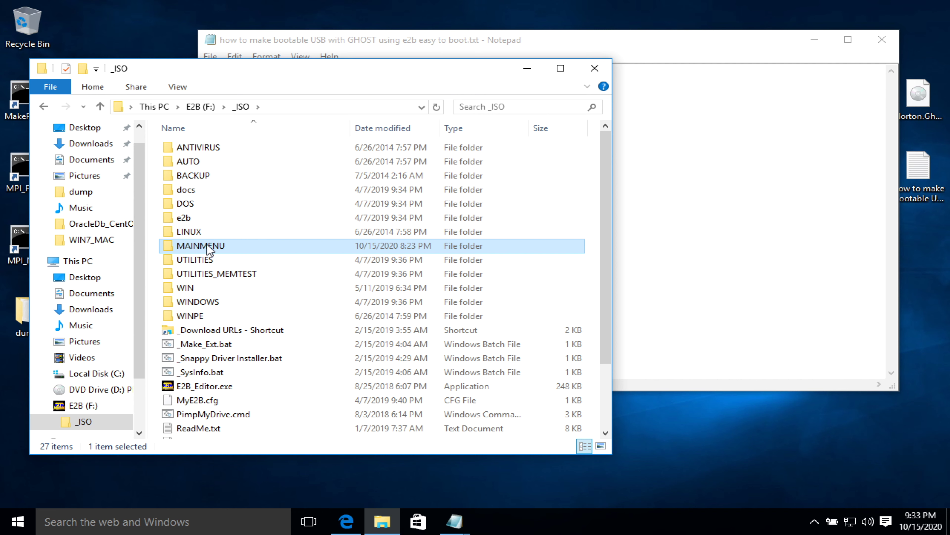
{"action": "double_click", "coordinate": [207, 247]}
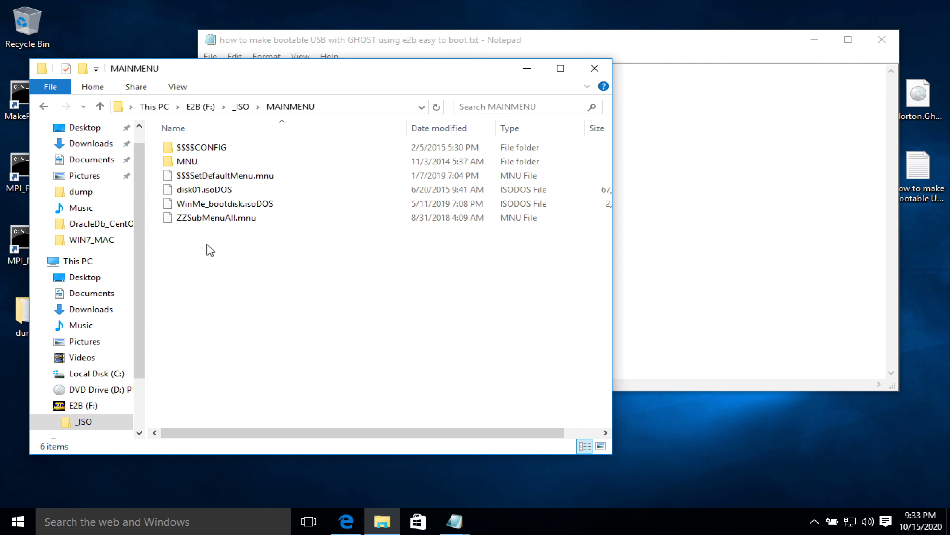
{"action": "left_click", "coordinate": [936, 98]}
{"action": "left_click_drag", "start_coordinate": [936, 98], "coordinate": [372, 305]}
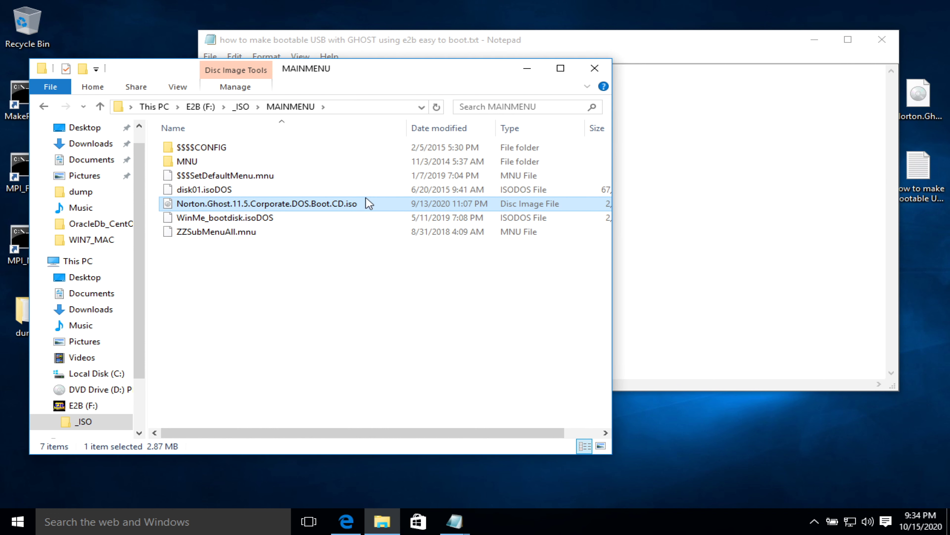
- Rename the copied ISO's extension to .isoDOS and accept the extension change
{"action": "left_click", "coordinate": [360, 205]}
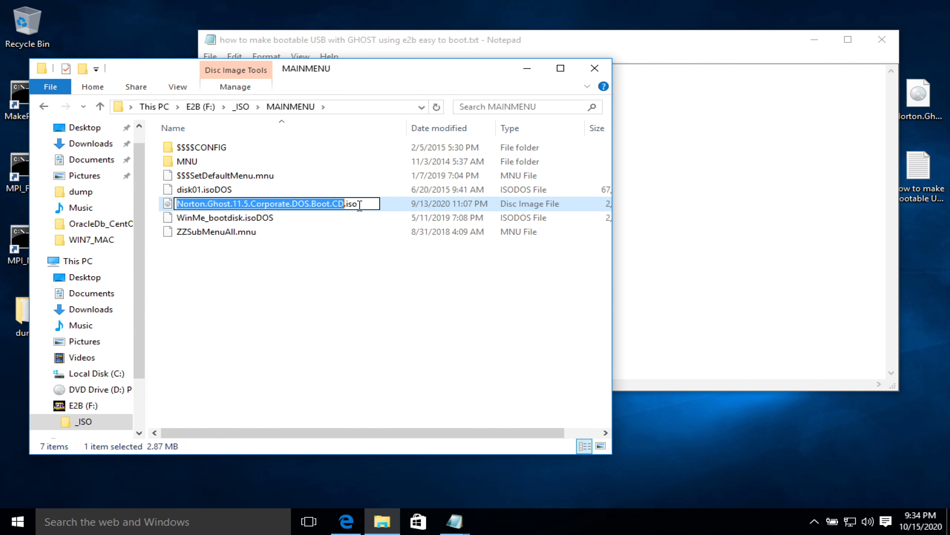
{"action": "left_click", "coordinate": [359, 206]}
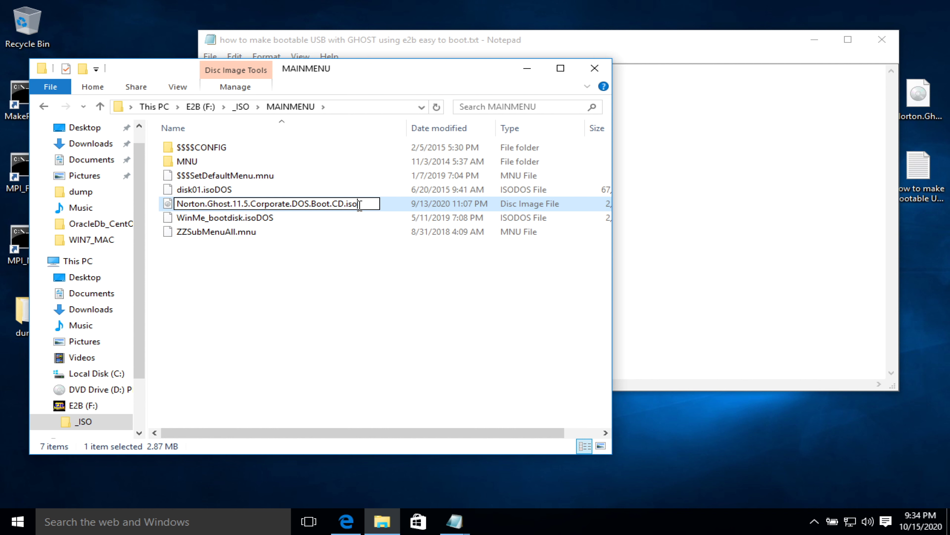
{"action": "type", "text": "DOS"}
{"action": "left_click", "coordinate": [347, 297]}
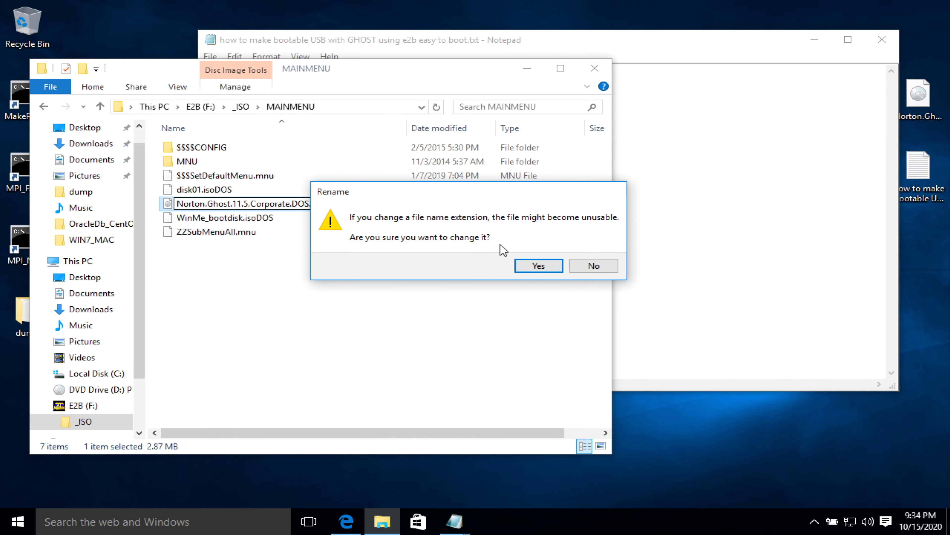
{"action": "left_click", "coordinate": [537, 266]}
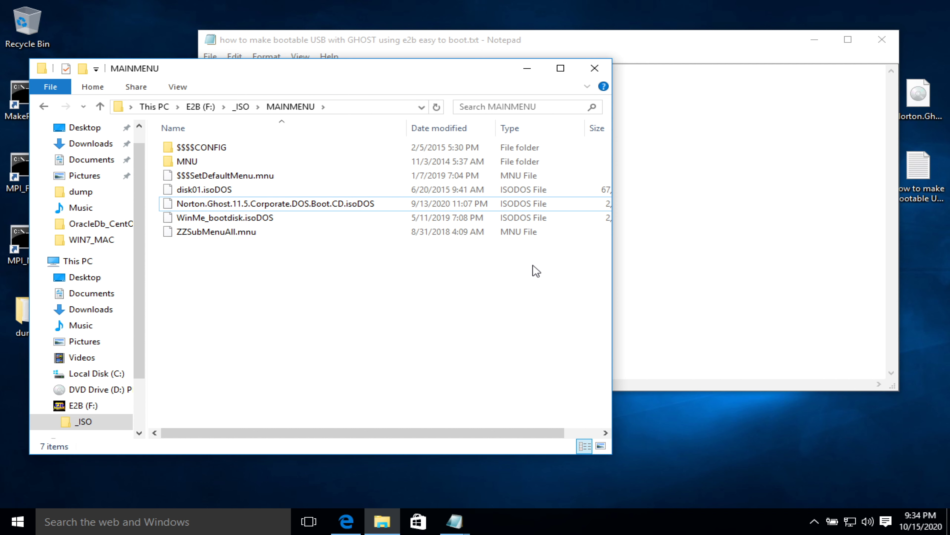
{"action": "left_click", "coordinate": [186, 92]}
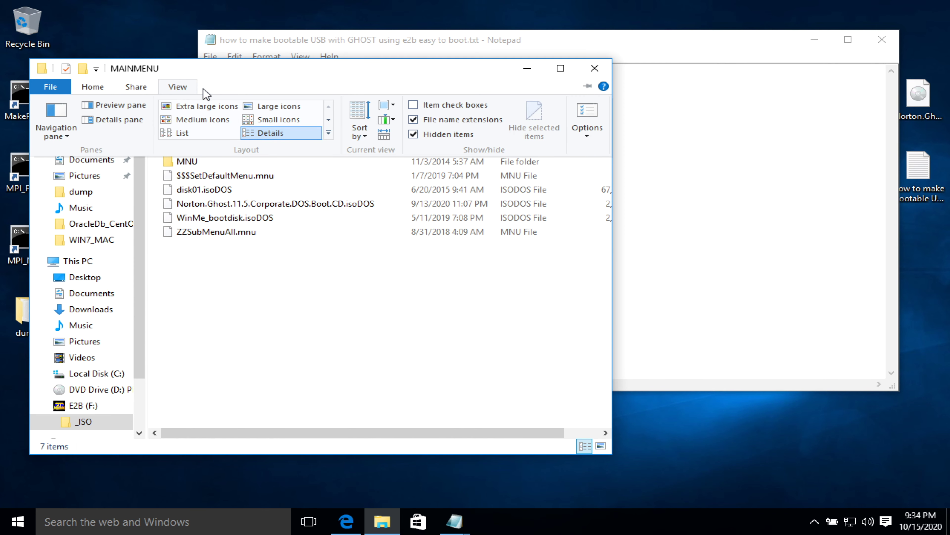
{"action": "left_click", "coordinate": [597, 116]}
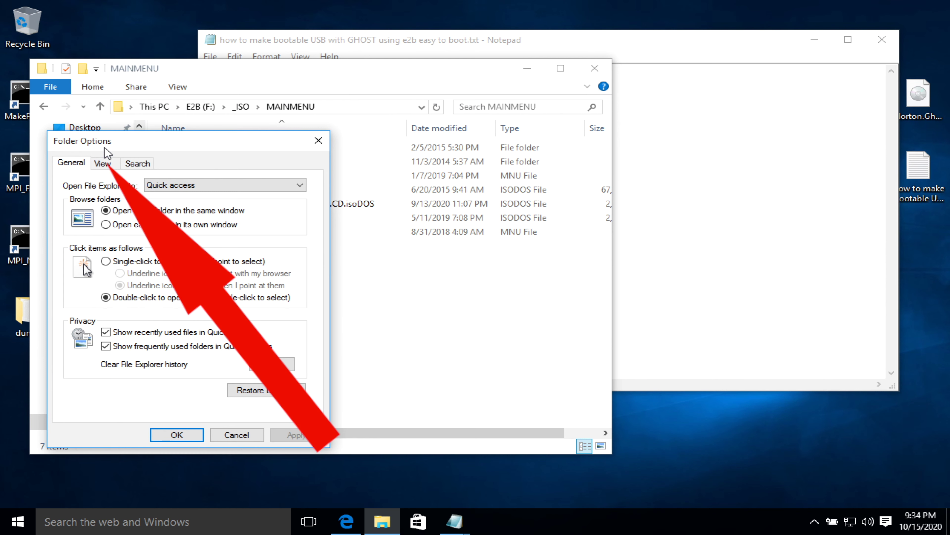
{"action": "left_click", "coordinate": [108, 165]}
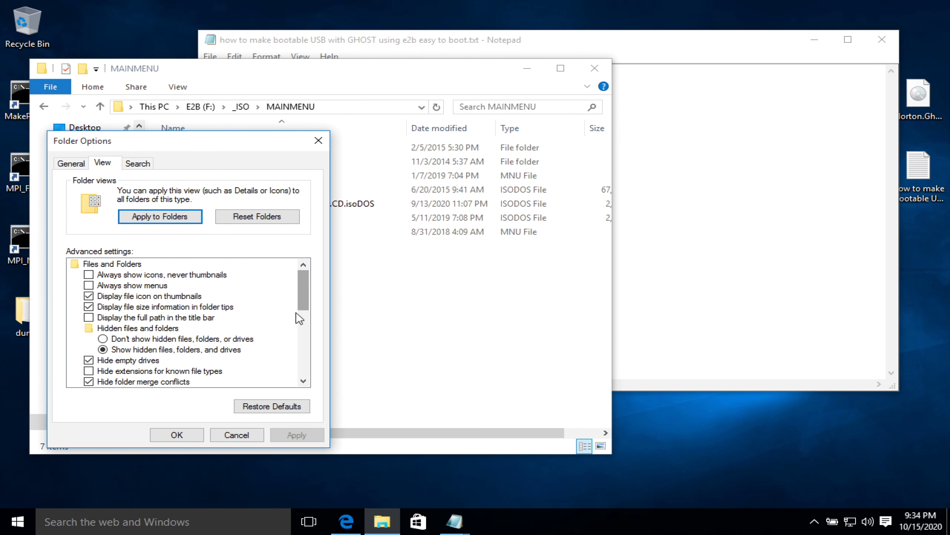
{"action": "left_click_drag", "start_coordinate": [302, 308], "coordinate": [302, 315]}
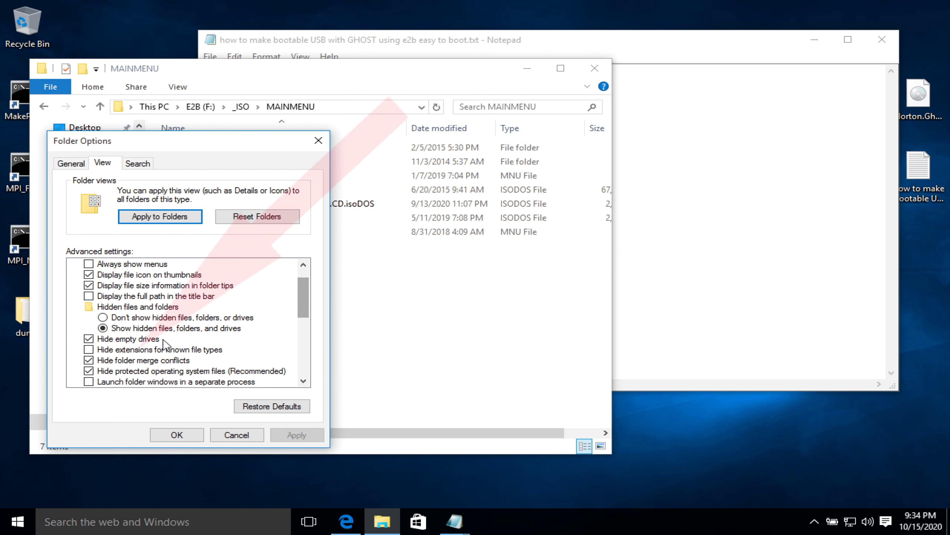
{"action": "left_click", "coordinate": [89, 350]}
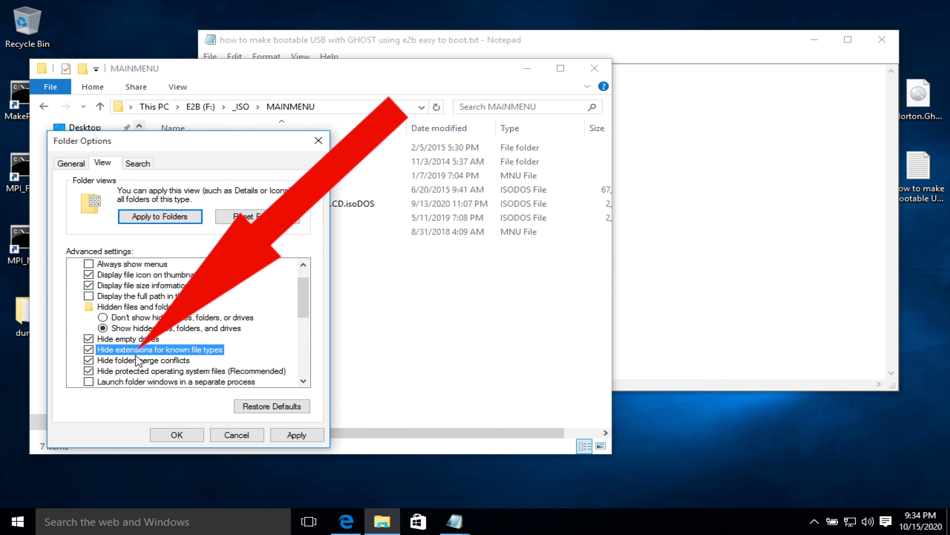
{"action": "left_click", "coordinate": [177, 435]}
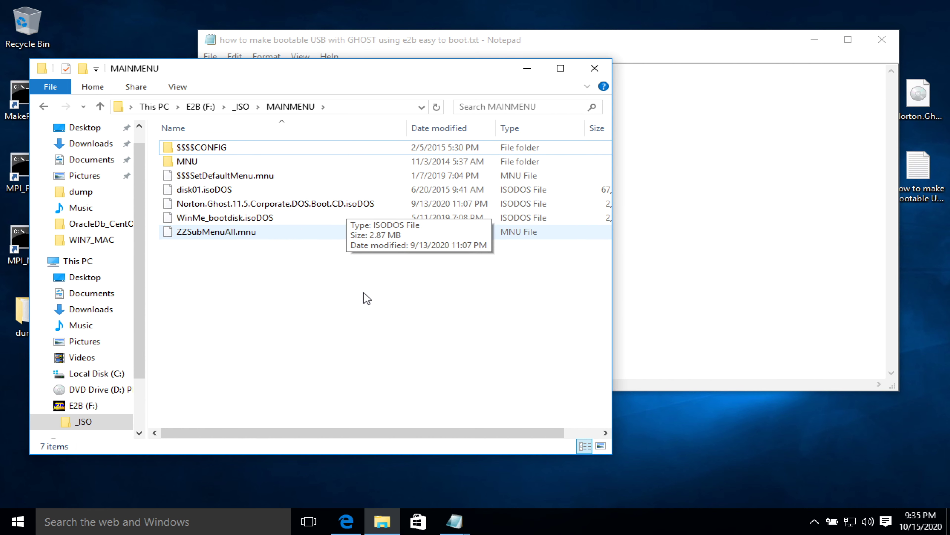
- Highlight the .isoDOS extension advice on the Easy2Boot blog page
{"action": "left_click", "coordinate": [347, 516]}
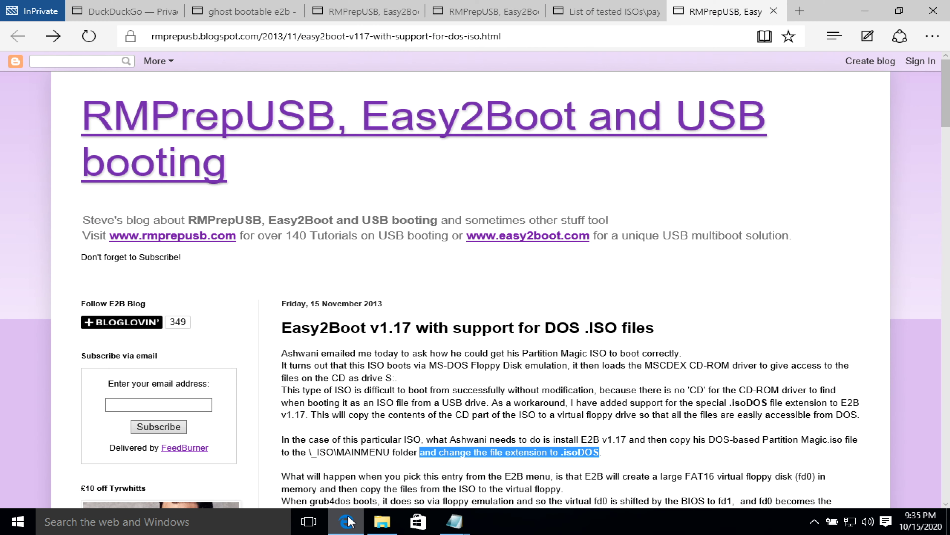
{"action": "left_click", "coordinate": [568, 454]}
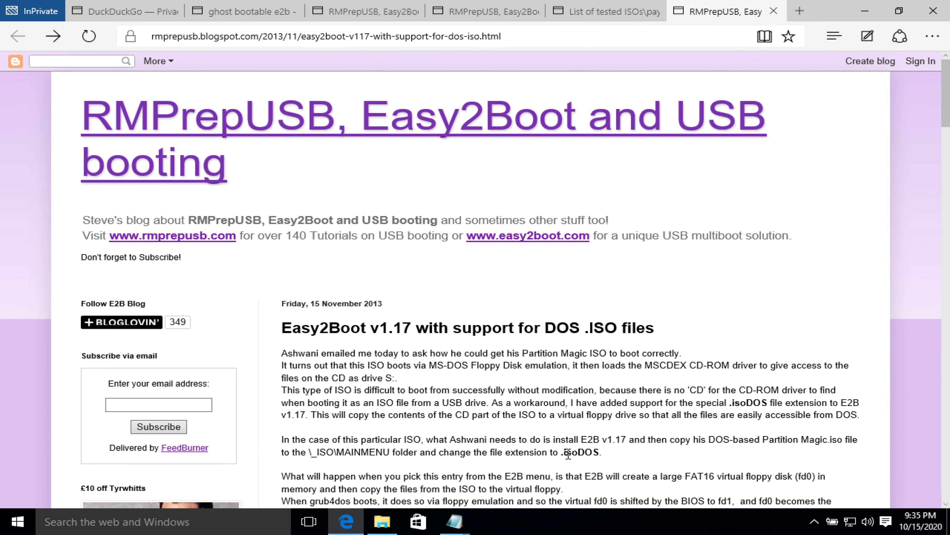
{"action": "double_click", "coordinate": [568, 453]}
{"action": "left_click_drag", "start_coordinate": [566, 453], "coordinate": [617, 459]}
- Safely eject the E2B USB drive from the notification area
{"action": "left_click", "coordinate": [815, 522]}
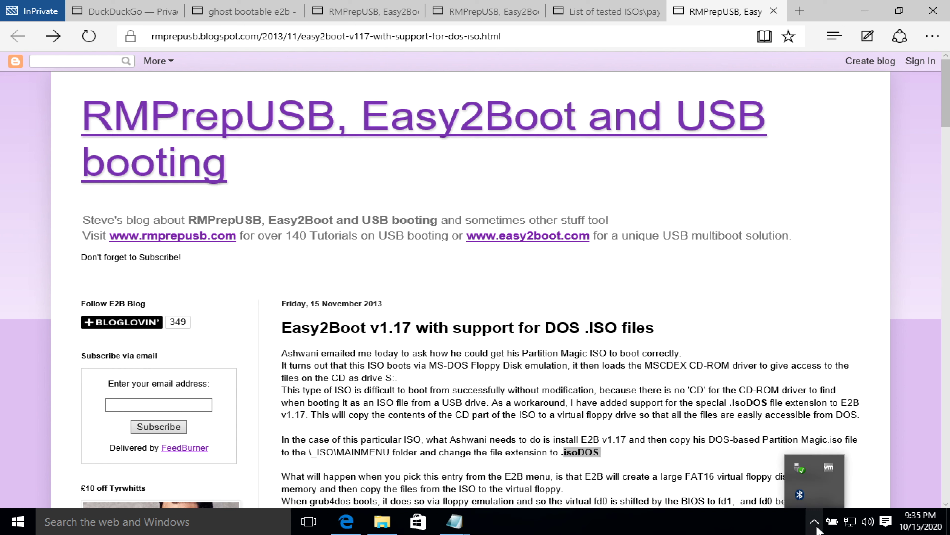
{"action": "left_click", "coordinate": [801, 468]}
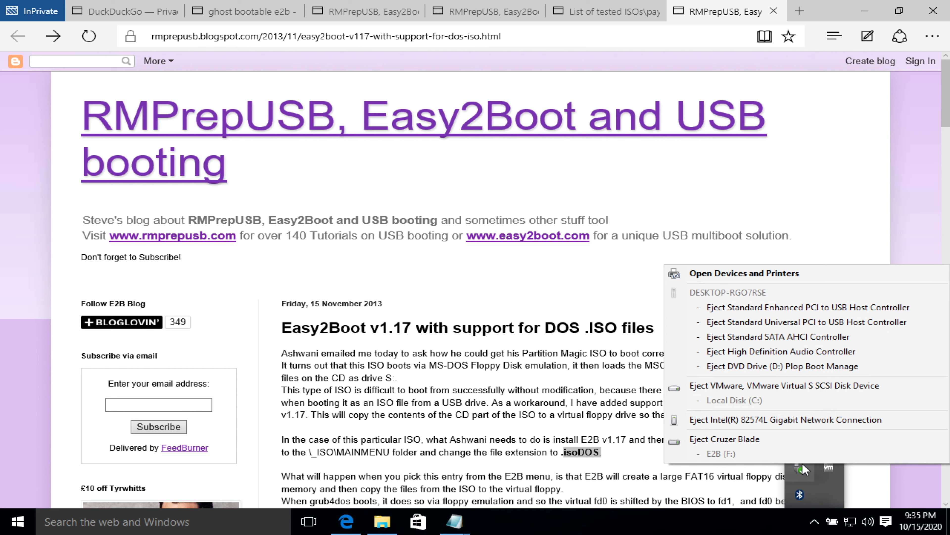
{"action": "left_click", "coordinate": [764, 443]}
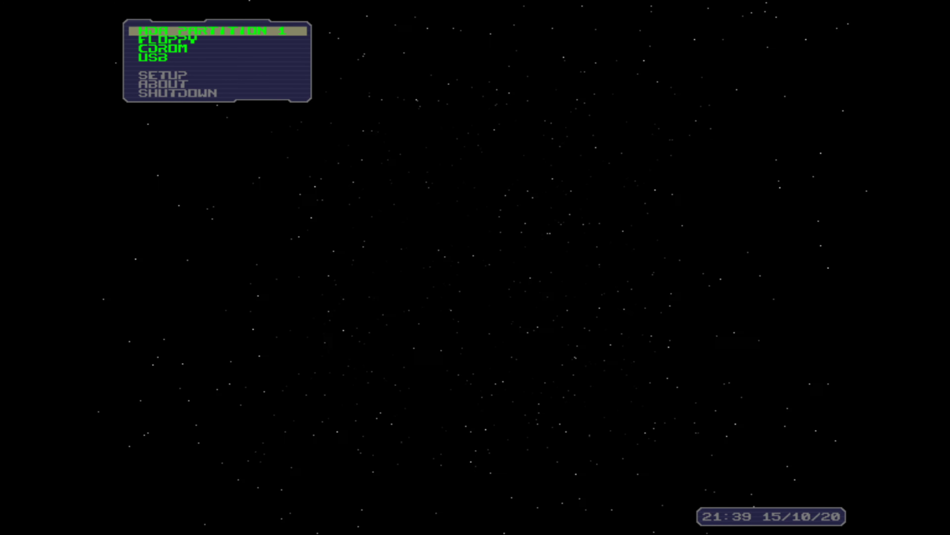
- Choose USB in the boot manager to load the Easy2Boot main menu
{"action": "key", "text": "Down"}
{"action": "key", "text": "Down"}
{"action": "key", "text": "Down"}
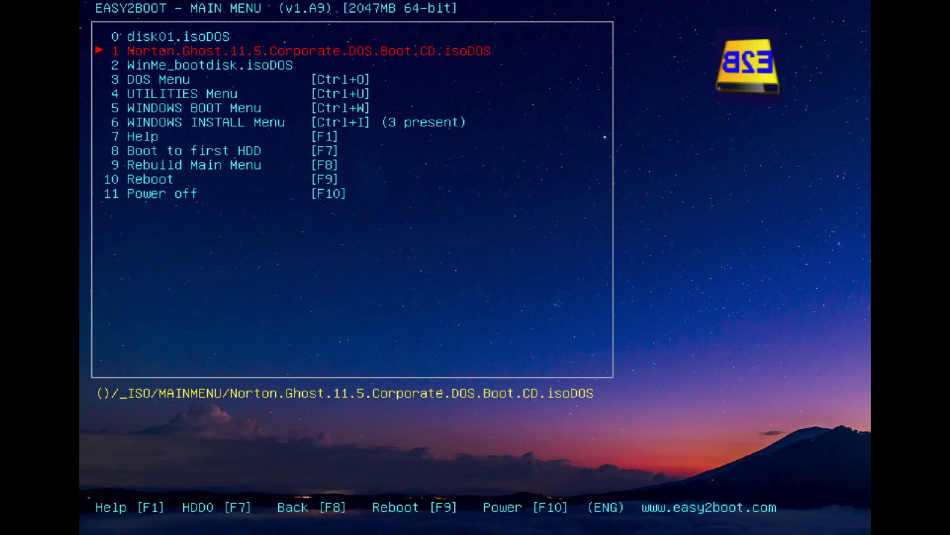
- Select the Norton.Ghost.11.5.Corporate.DOS.Boot.CD.isoDOS entry and continue past the boot warning
{"action": "key", "text": "Down"}
{"action": "key", "text": "Up"}
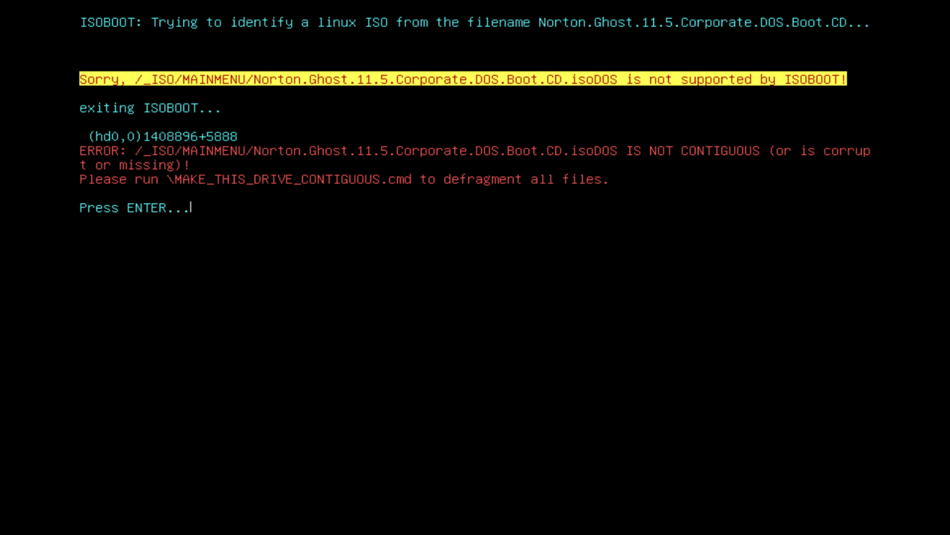
{"action": "key", "text": "Return"}
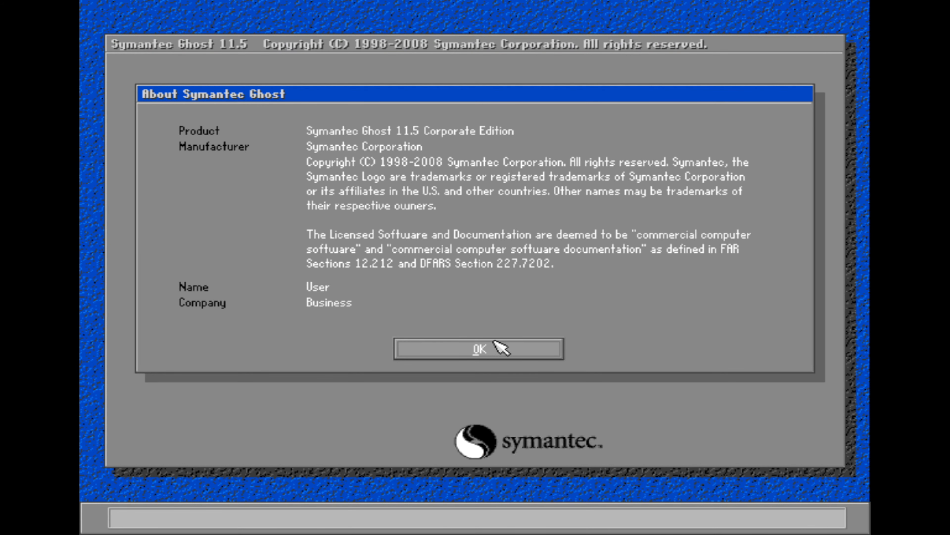
- Dismiss the About box, browse the Local > Action > Partition options, then choose Quit
{"action": "left_click", "coordinate": [485, 350]}
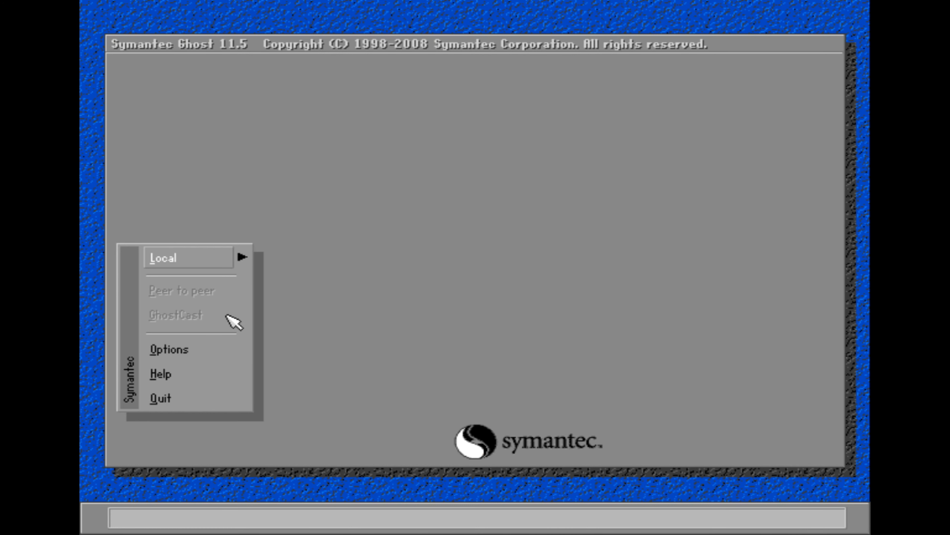
{"action": "left_click", "coordinate": [201, 259]}
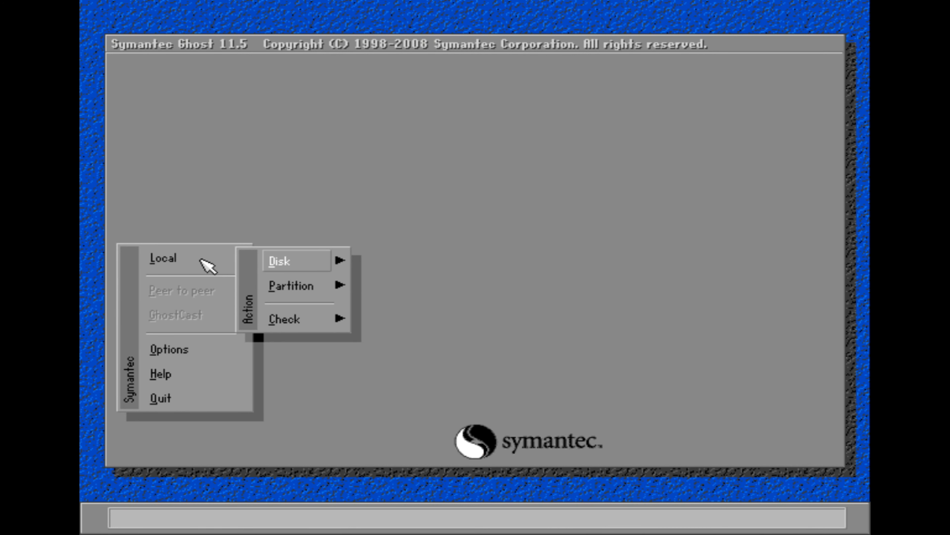
{"action": "left_click", "coordinate": [298, 285]}
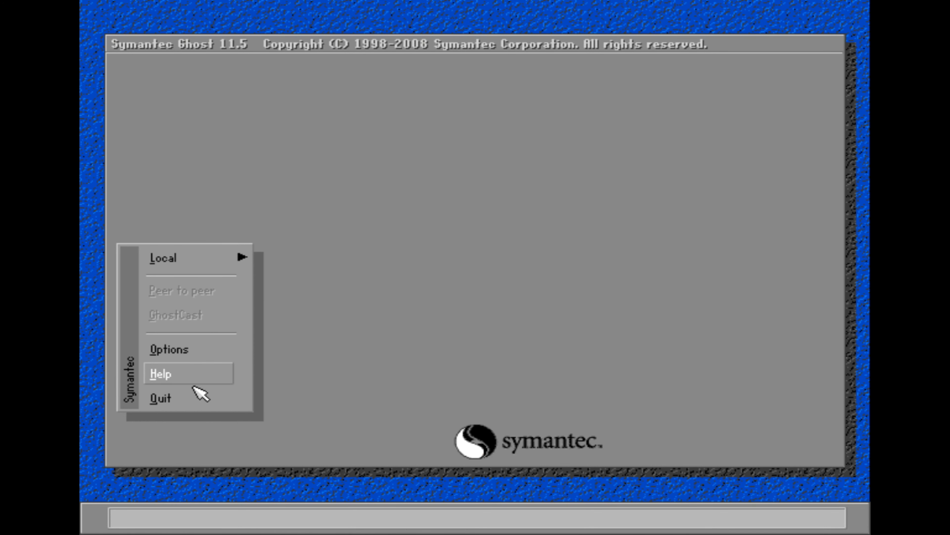
{"action": "left_click", "coordinate": [160, 399]}
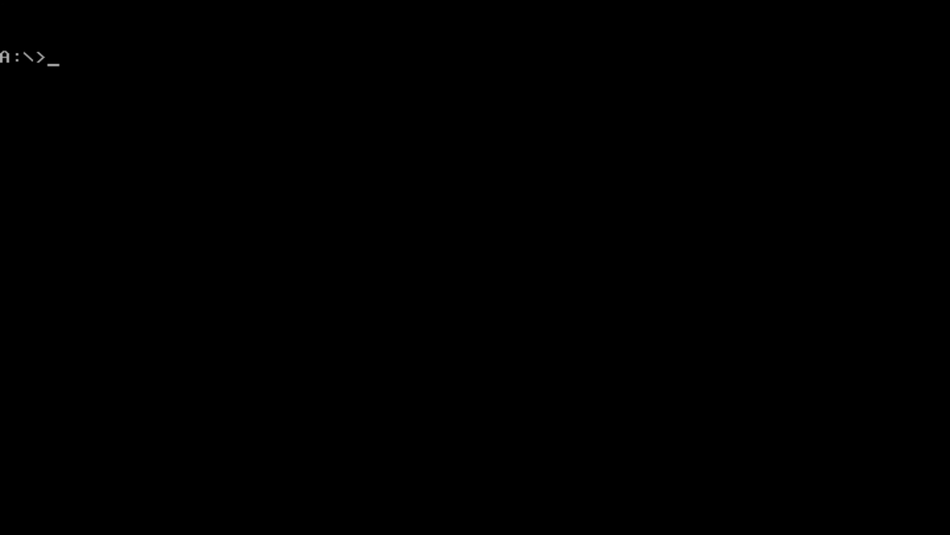
- List drive A's files with dir, then relaunch ghost and close its About box
{"action": "type", "text": "dir"}
{"action": "key", "text": "Return"}
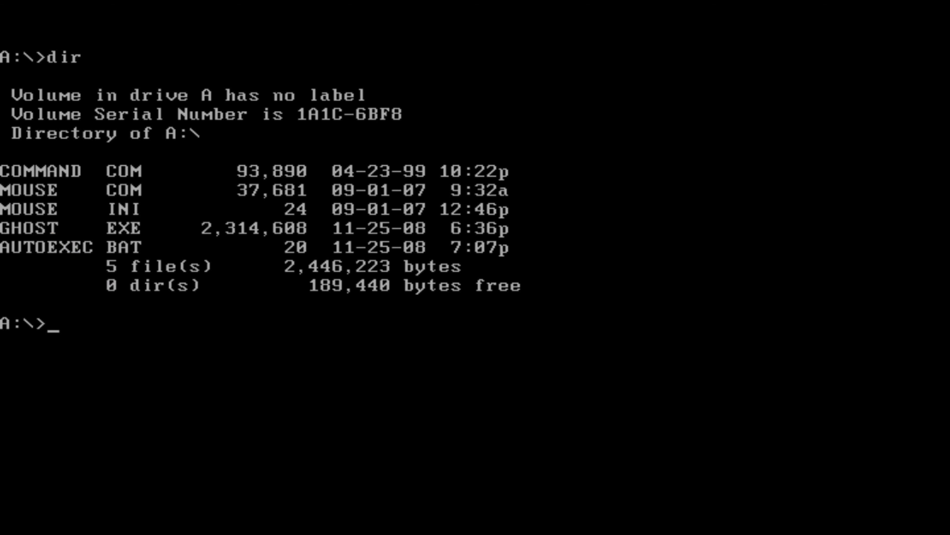
{"action": "type", "text": "ghost"}
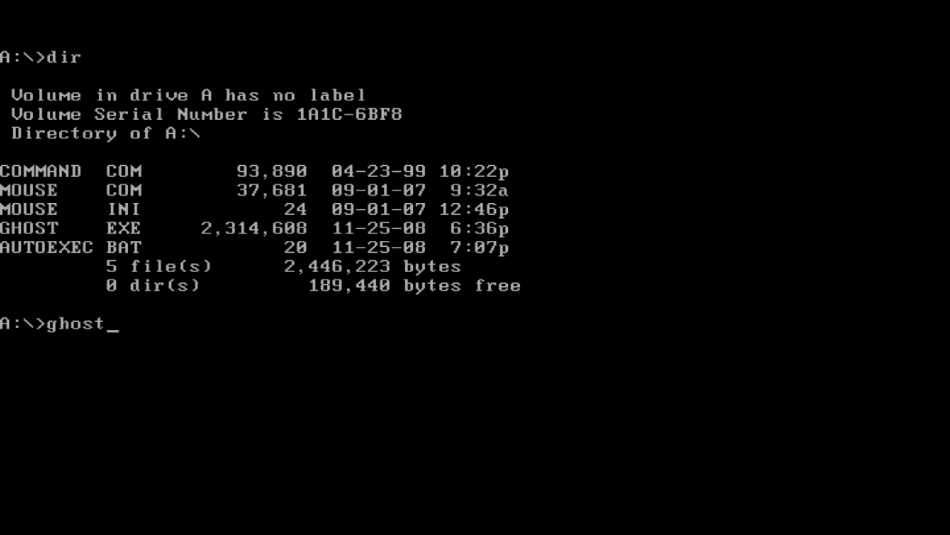
{"action": "key", "text": "Return"}
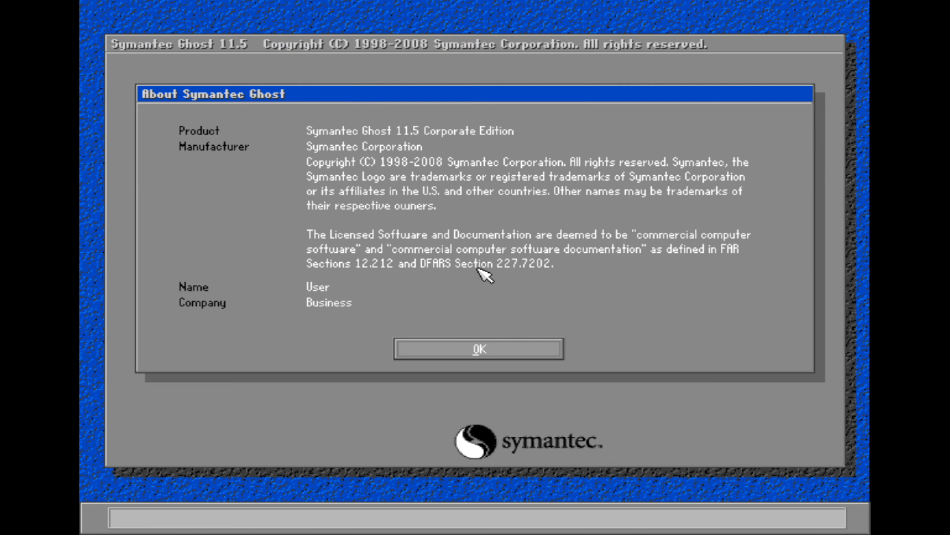
{"action": "left_click", "coordinate": [426, 341]}
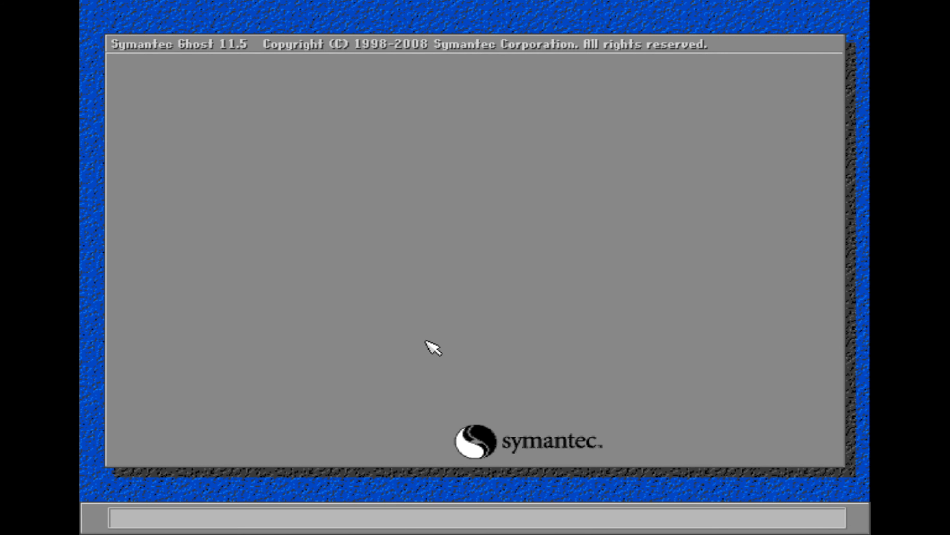